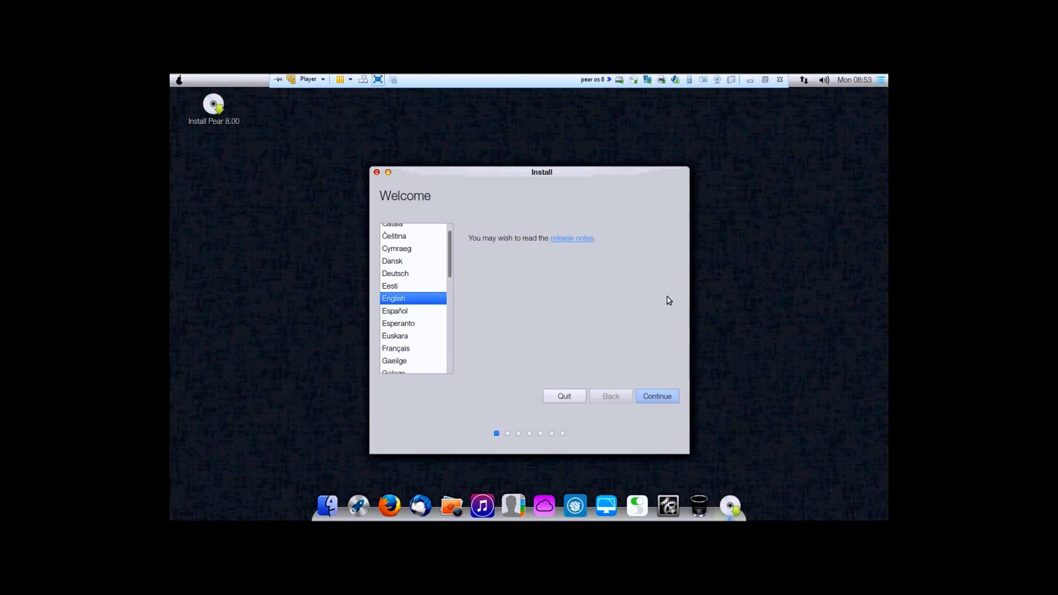
Step: Accept English on the Welcome screen and move on to the 'Preparing to install Pear' checks
left_click(657, 400)
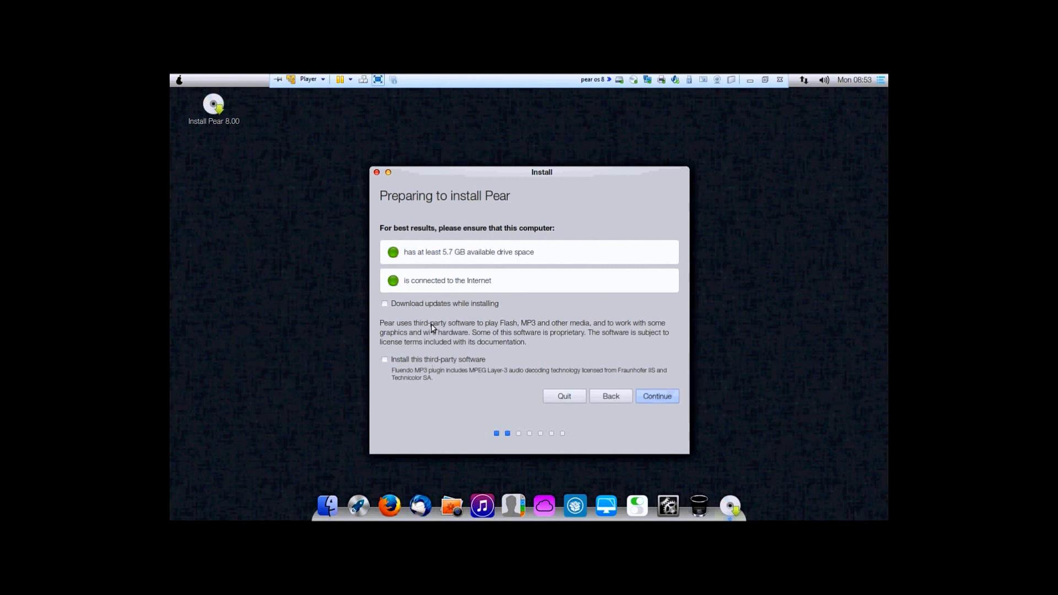
Step: Pass the requirement checks with both extras unticked and confirm 'Erase disk and install Pear'
left_click(670, 398)
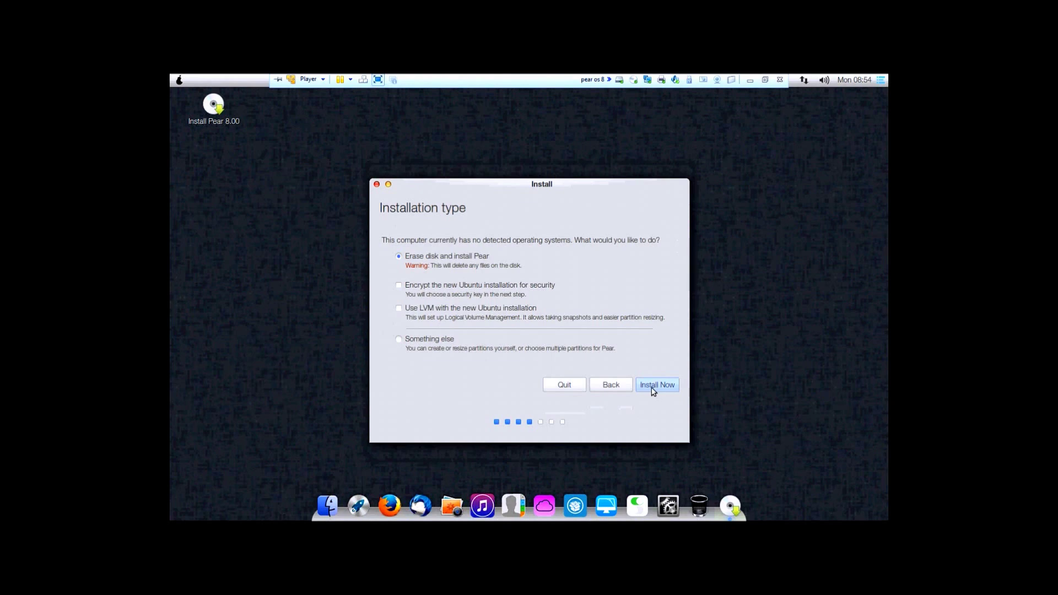
left_click(651, 388)
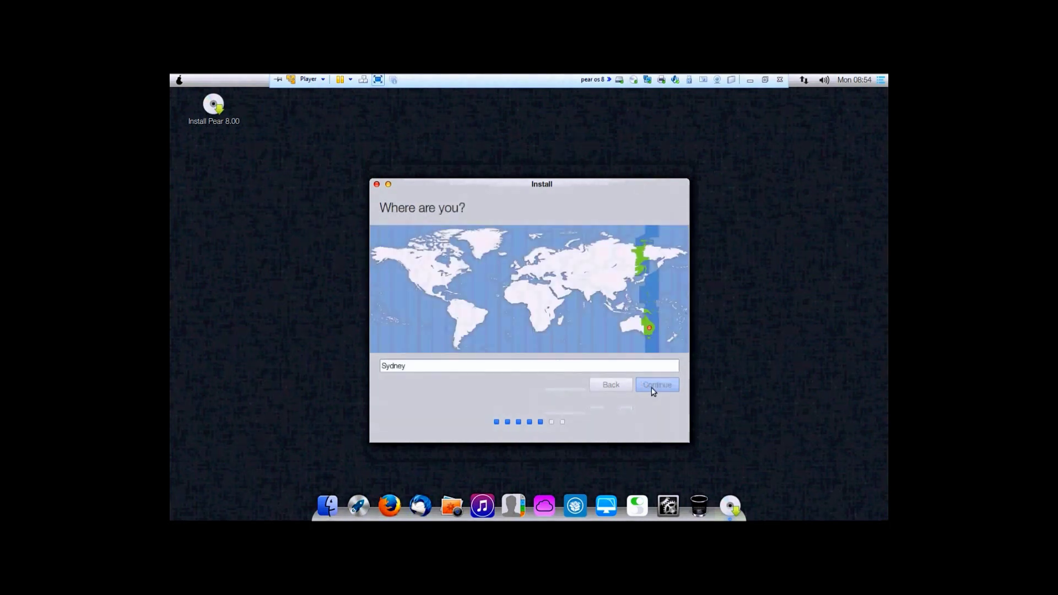
Step: Keep Sydney as the location on 'Where are you?' and continue
left_click(651, 389)
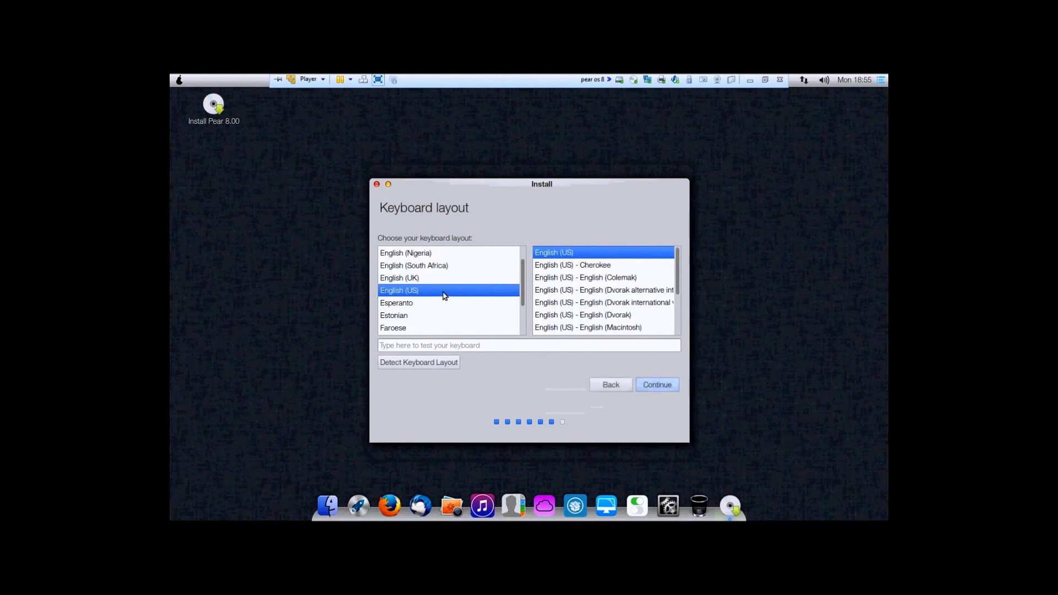
Step: Keep the English (US) keyboard, fill in name, computer name, username and matching password, and choose 'Log in automatically'
left_click(663, 387)
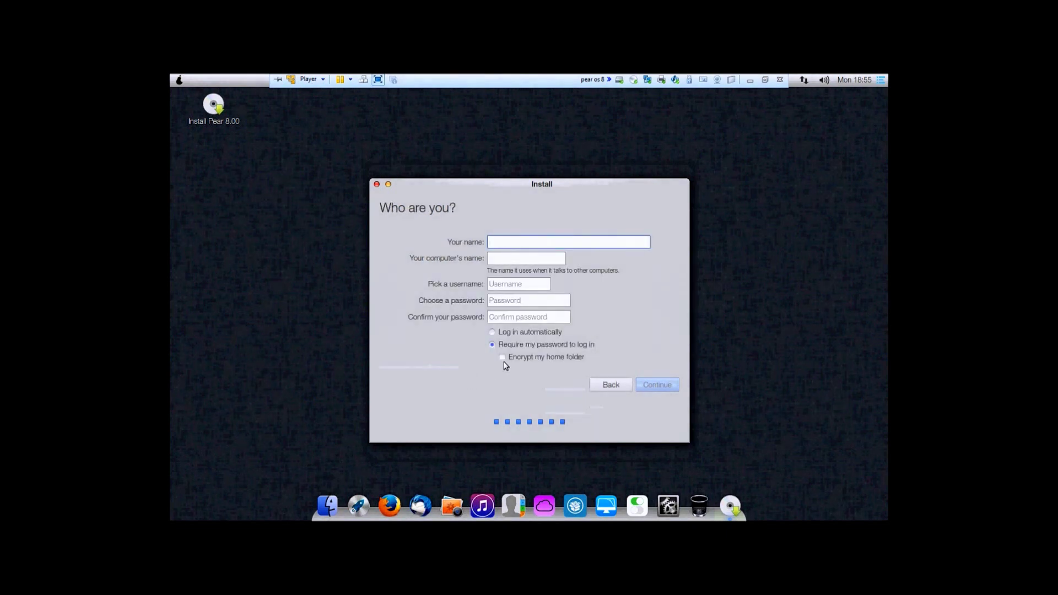
type("James ")
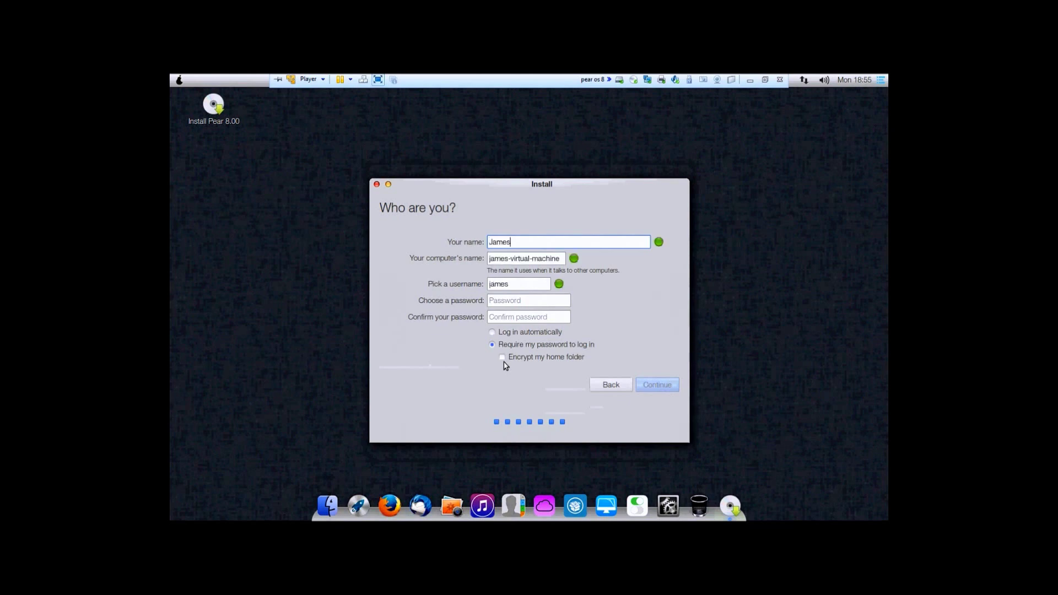
type("Penhey")
key("Tab")
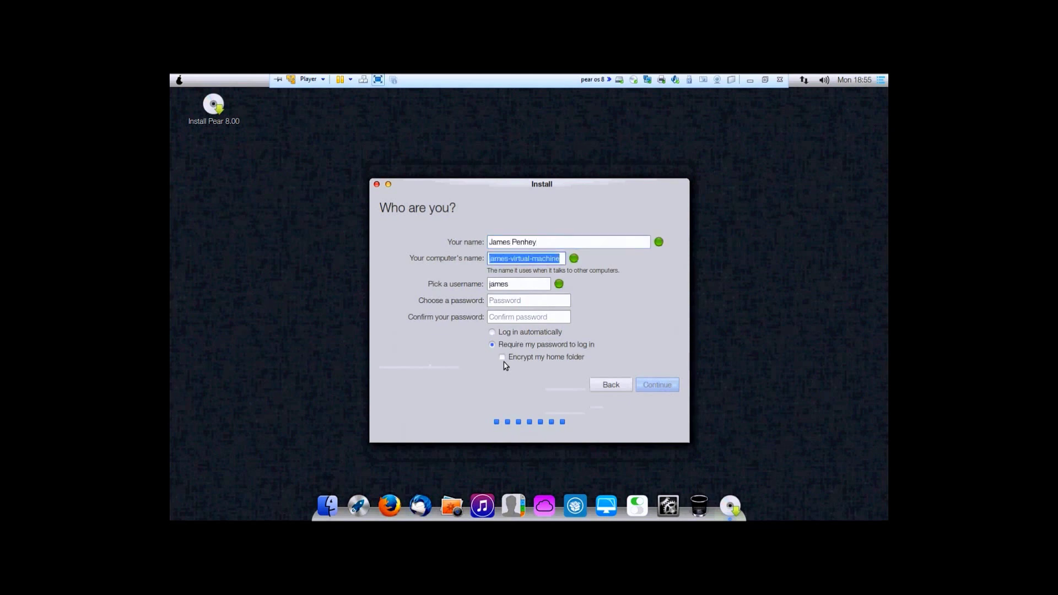
key("Tab")
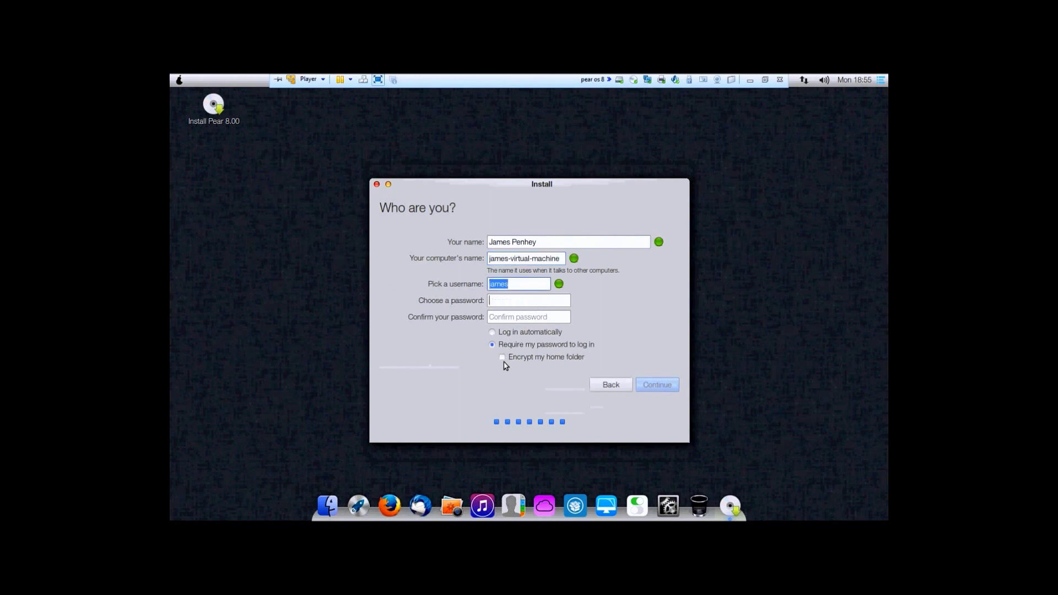
key("Tab")
type("pas")
key("BackSpace")
key("BackSpace")
key("BackSpace")
type("pass")
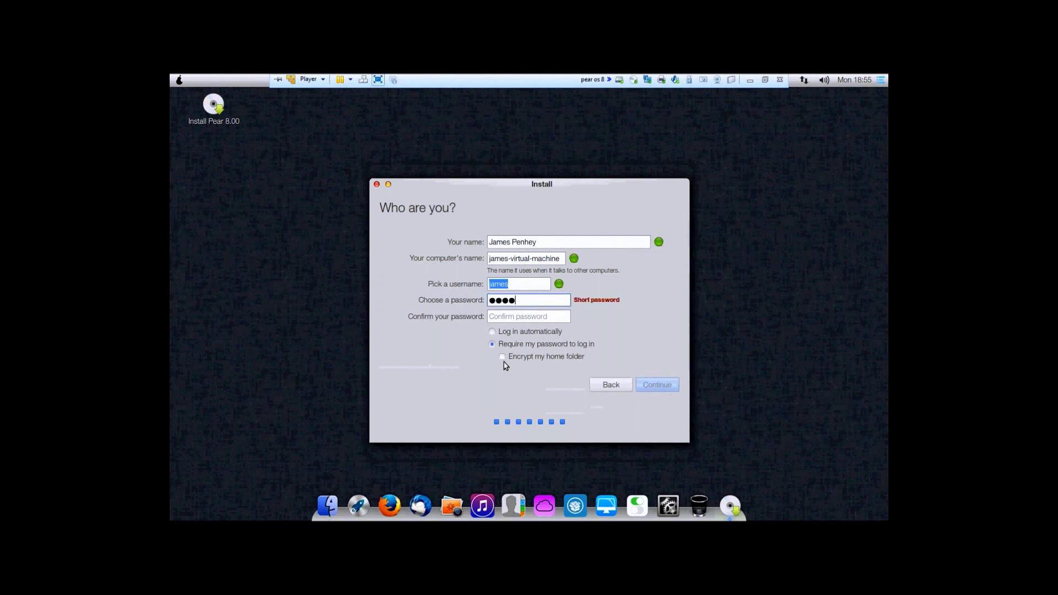
type("wor")
key("Tab")
type("pass")
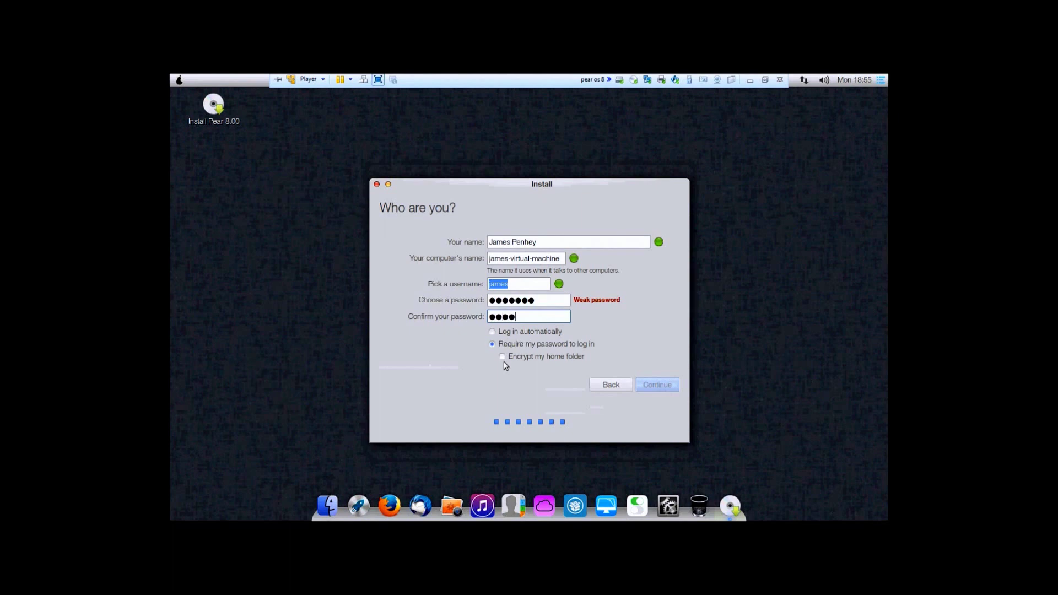
type("wor")
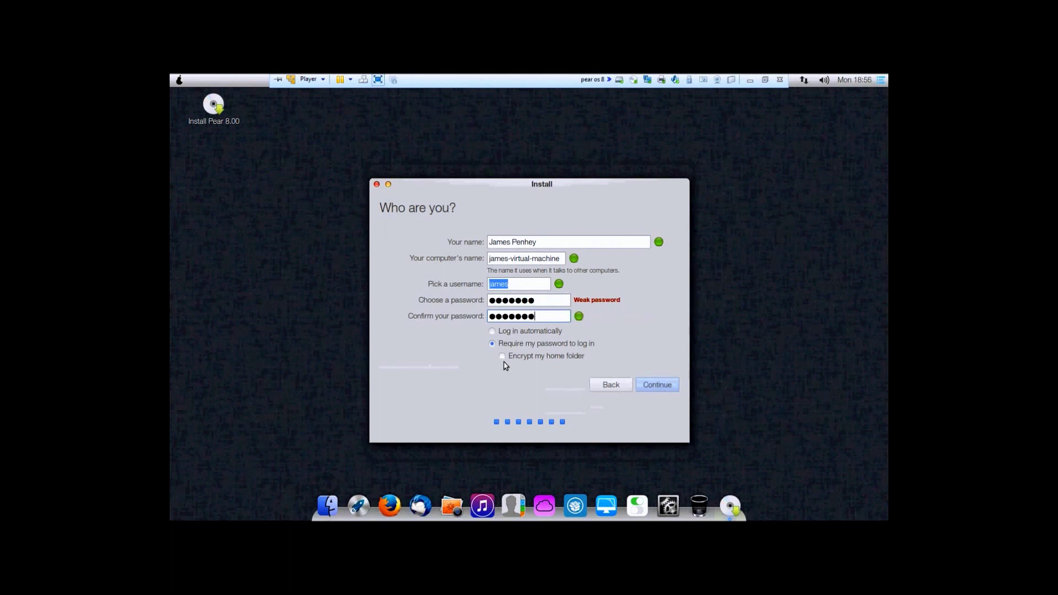
left_click(493, 332)
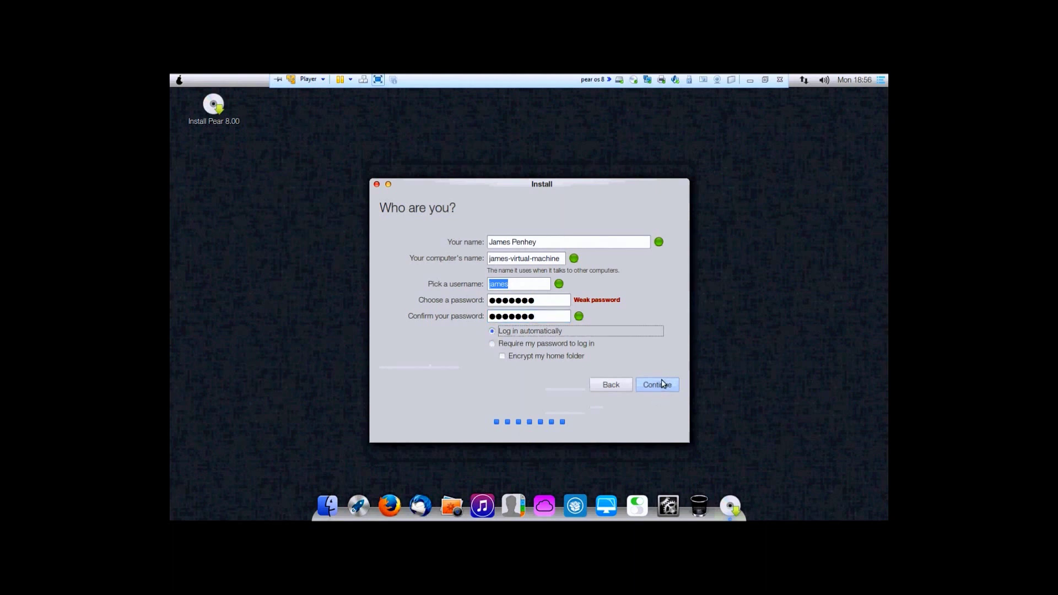
Step: Submit the account details to start copying files, then minimise the VMware Player window
left_click(662, 386)
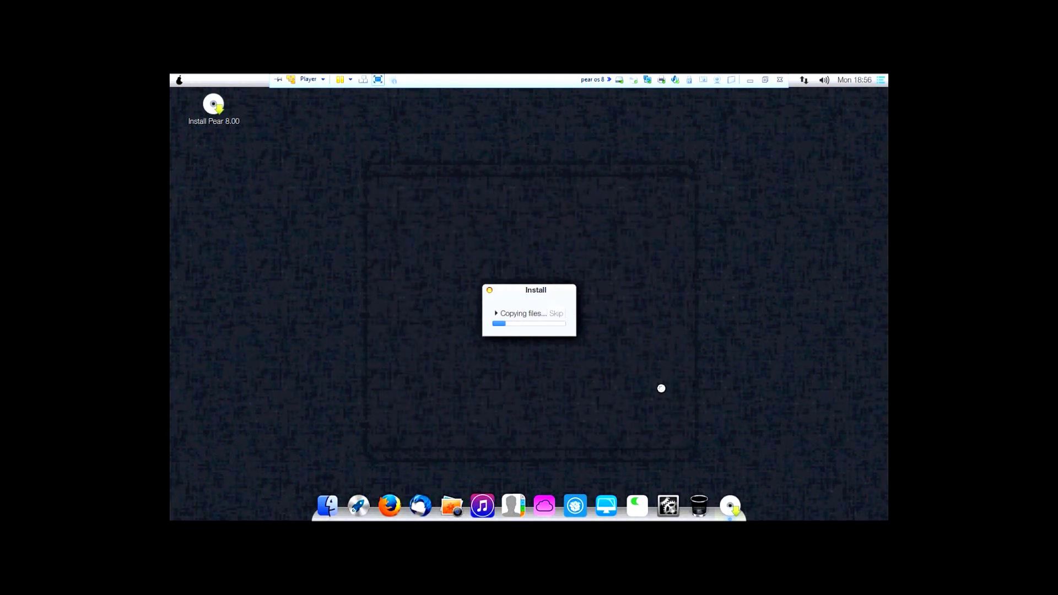
left_click(750, 80)
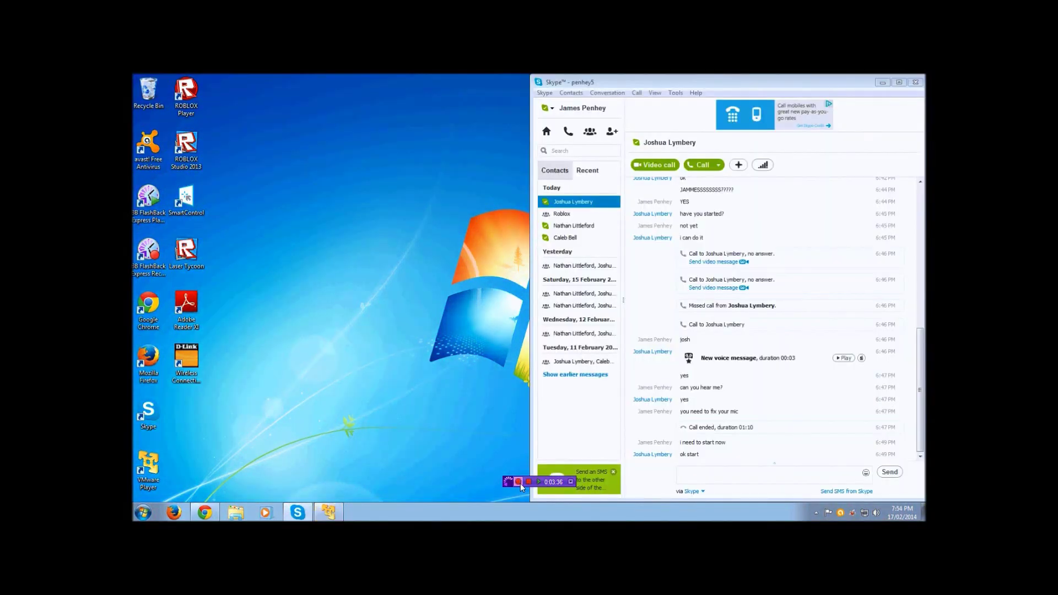
Step: Restore VMware Player from the Windows taskbar to reveal the installed Pear desktop
left_click(328, 513)
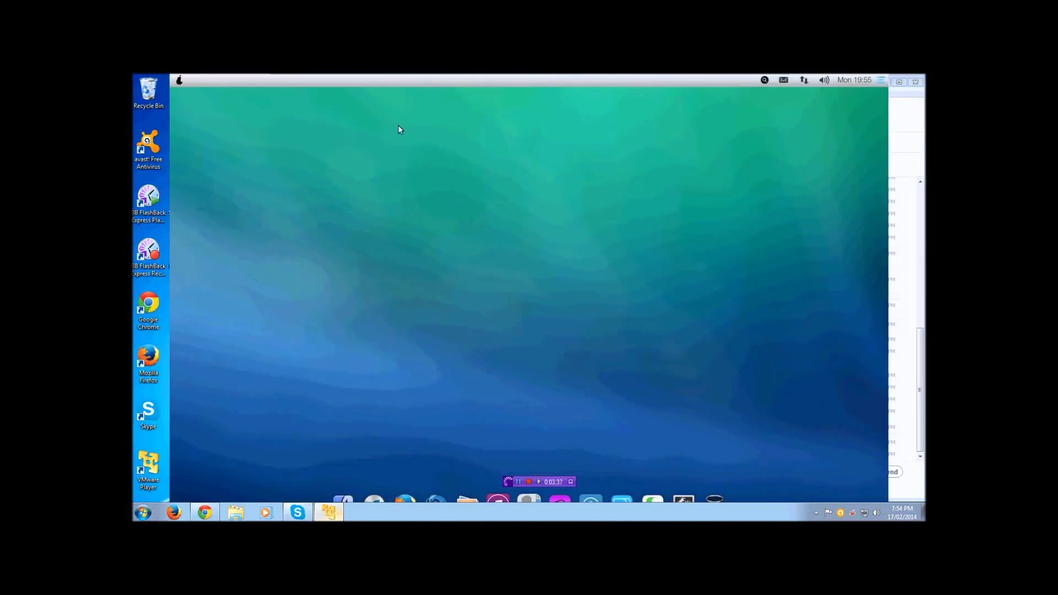